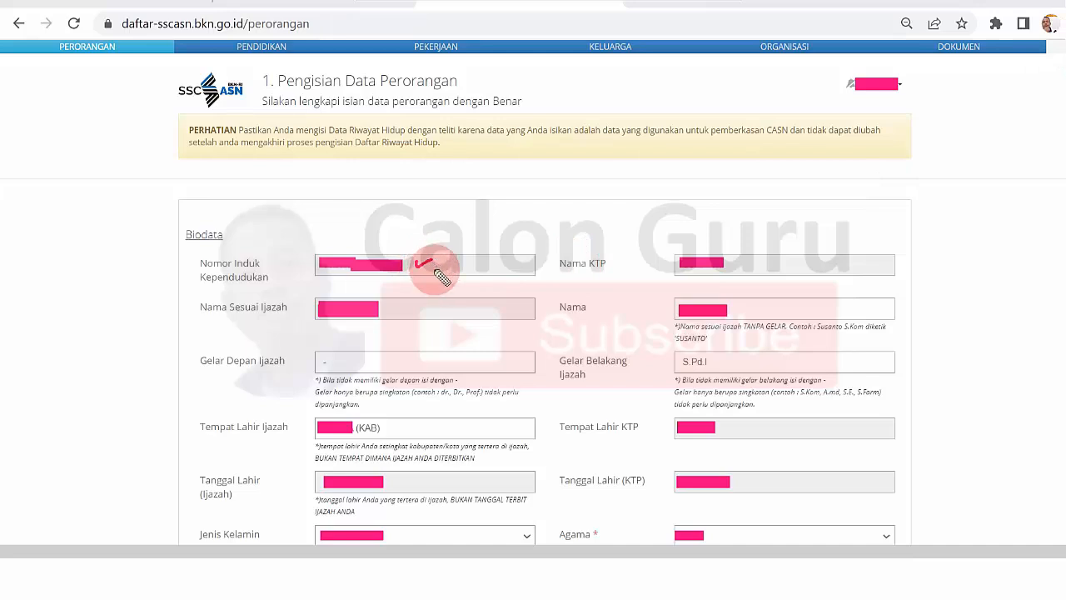
# Review the Biodata entries for ID number, KTP and diploma names, both birth dates and the Gelar Belakang Ijazah title
pyautogui.moveTo(422, 308); pyautogui.dragTo(423, 314)
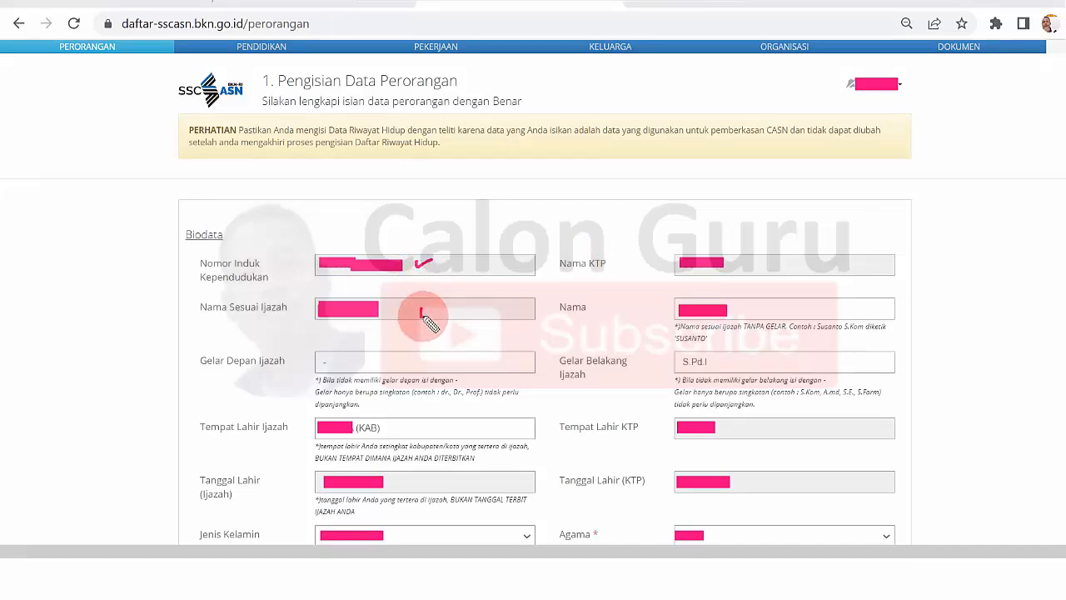
pyautogui.moveTo(739, 259); pyautogui.dragTo(748, 262)
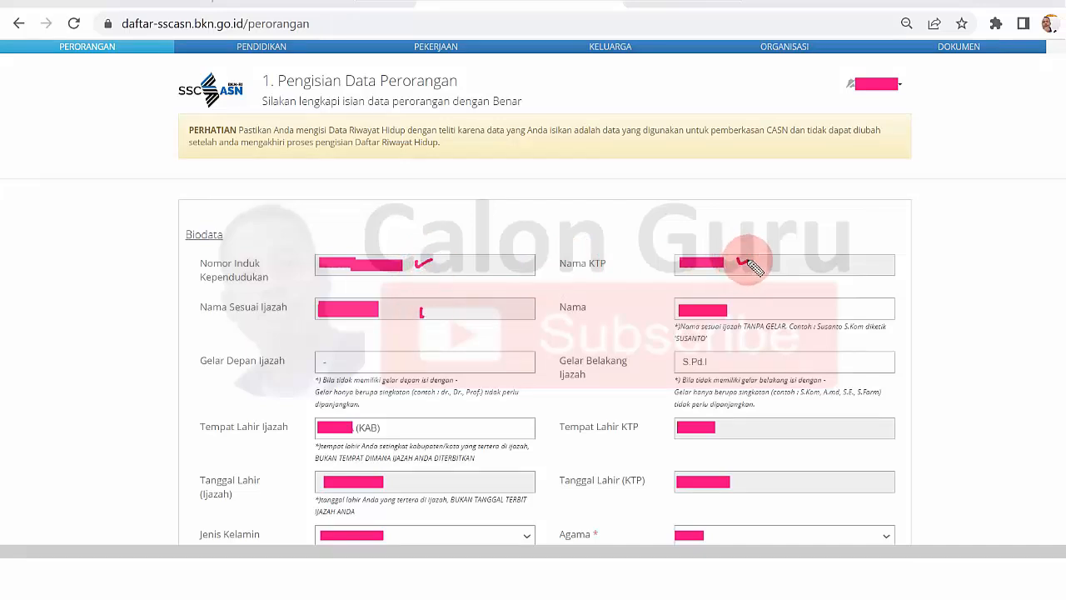
pyautogui.moveTo(446, 482); pyautogui.dragTo(454, 485)
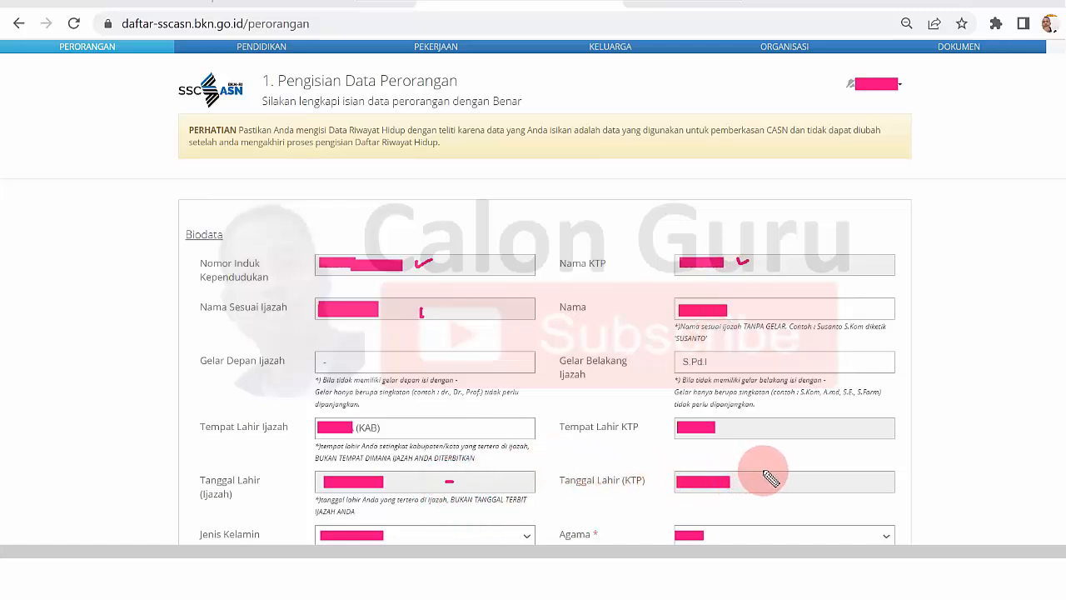
pyautogui.moveTo(761, 475); pyautogui.dragTo(773, 481)
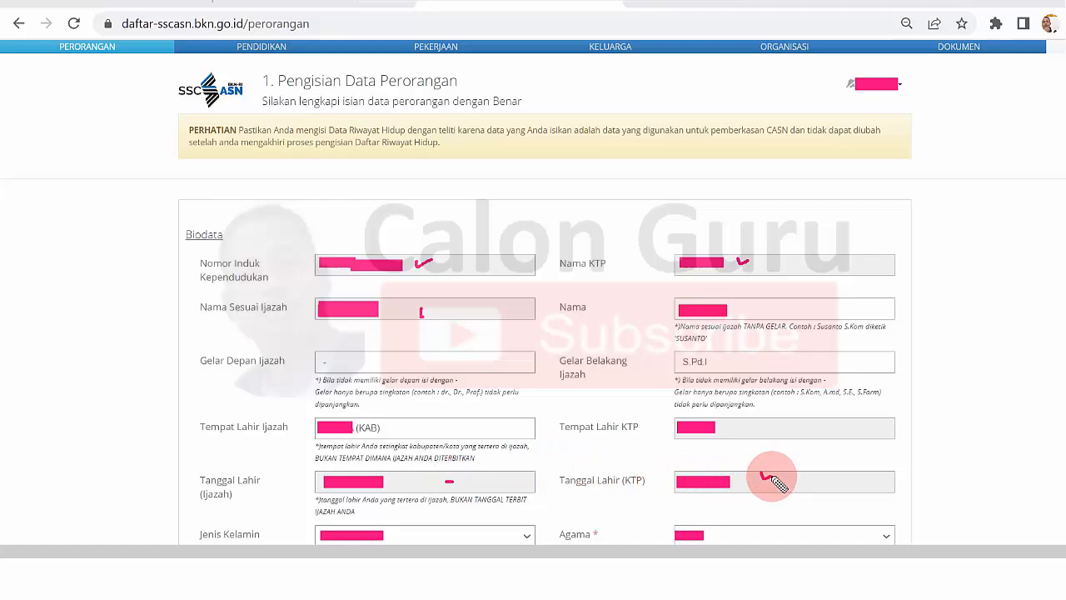
pyautogui.moveTo(452, 270); pyautogui.dragTo(470, 267)
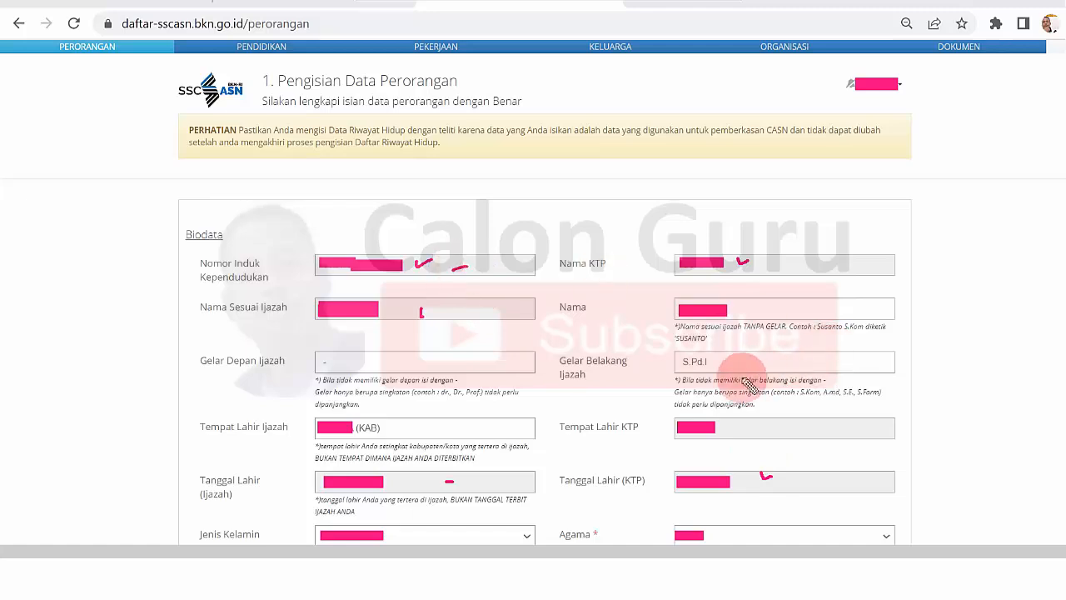
pyautogui.moveTo(681, 376); pyautogui.dragTo(690, 377)
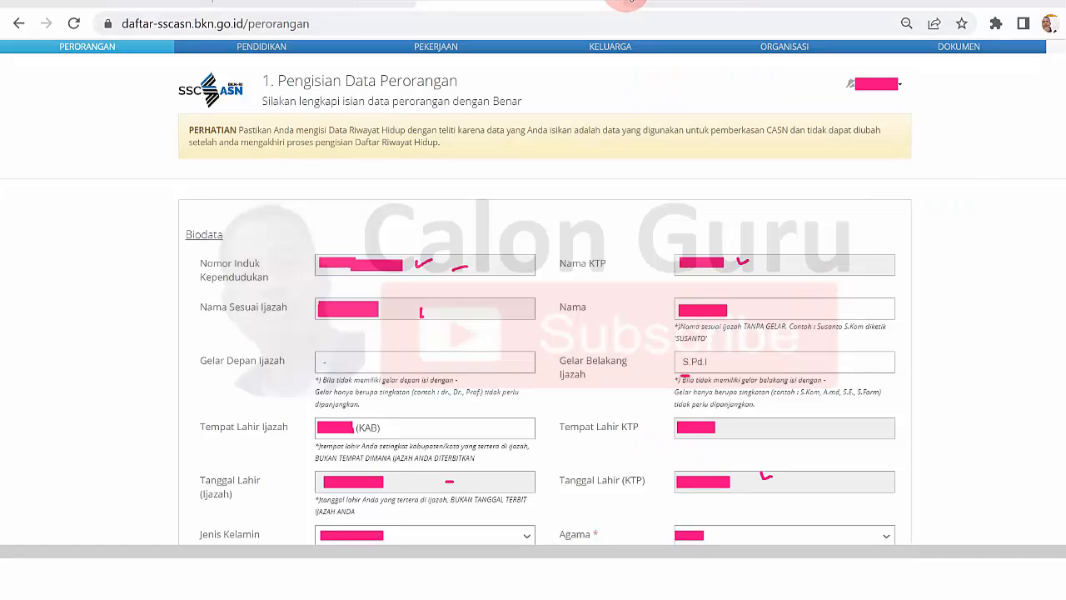
# Check the available Status Perkawinan options in the Biodata section
pyautogui.press('Right')
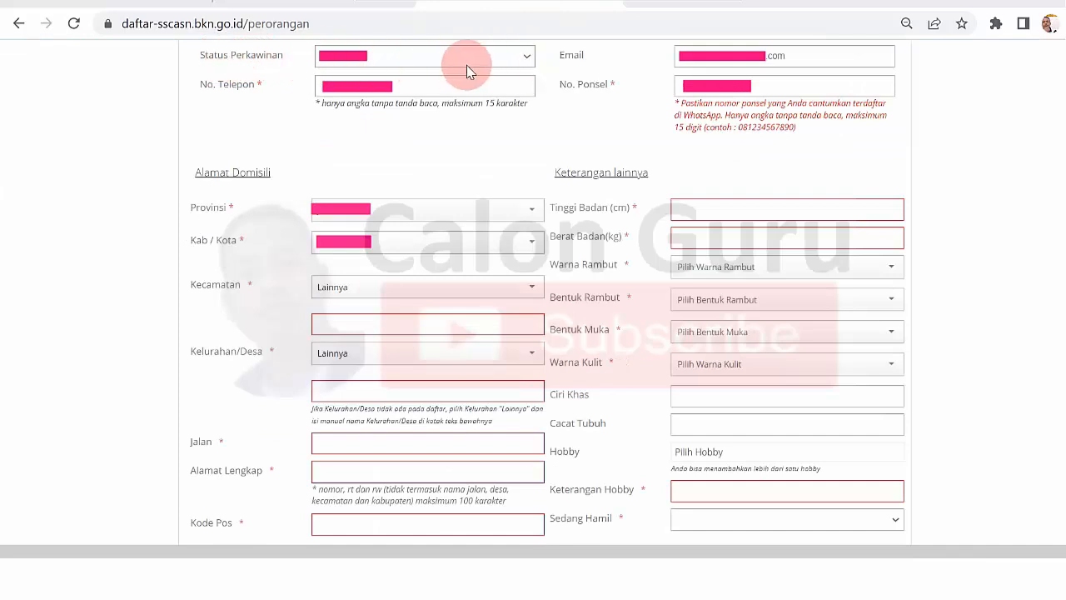
pyautogui.click(525, 60)
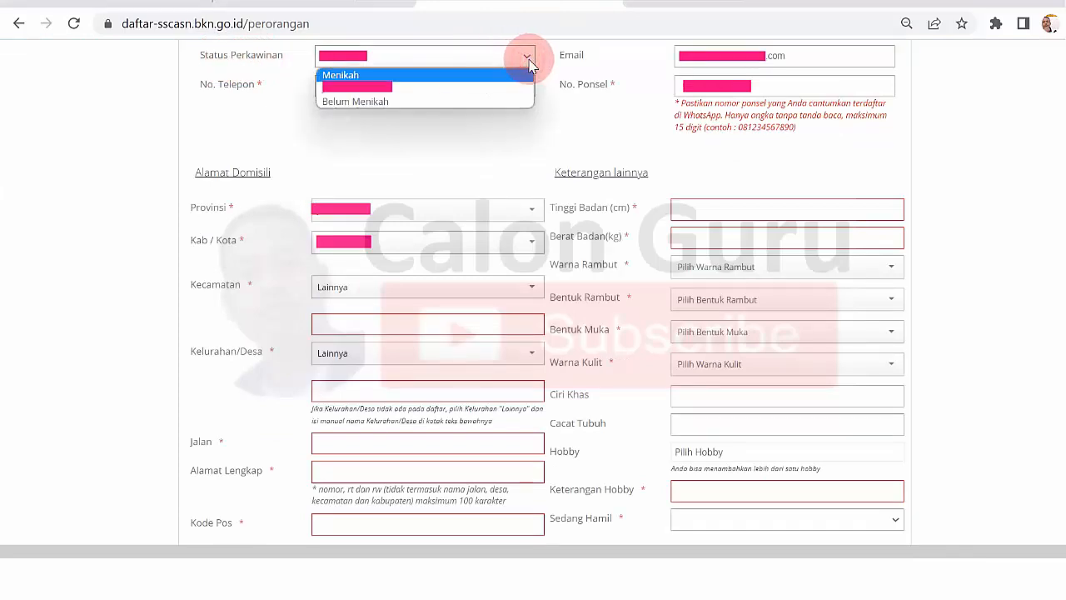
pyautogui.click(530, 65)
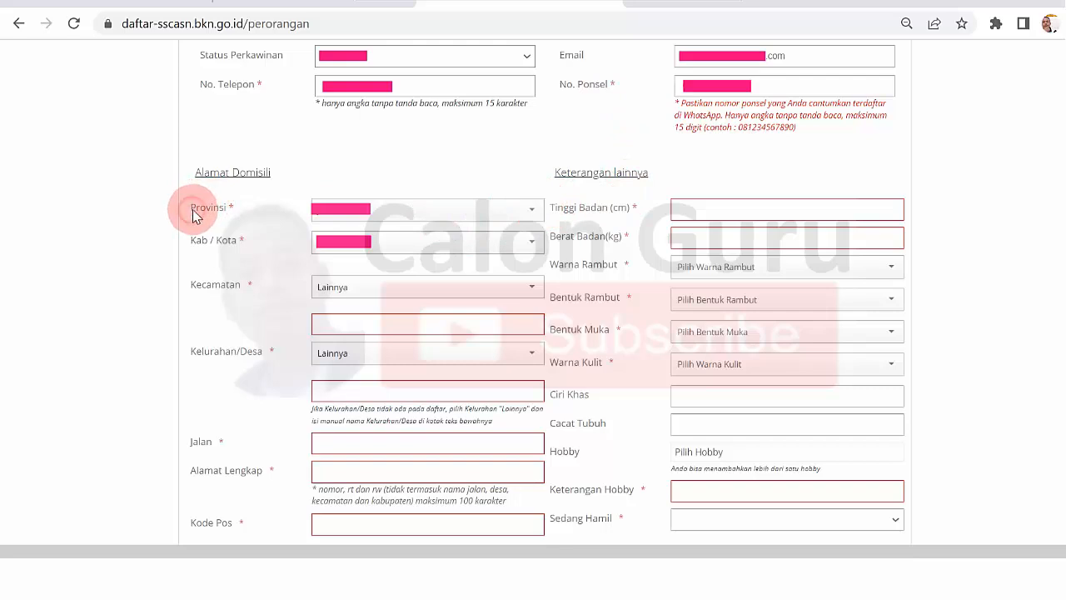
# Examine the options offered for Provinsi and Kab / Kota under Alamat Domisili
pyautogui.moveTo(198, 210); pyautogui.dragTo(230, 214)
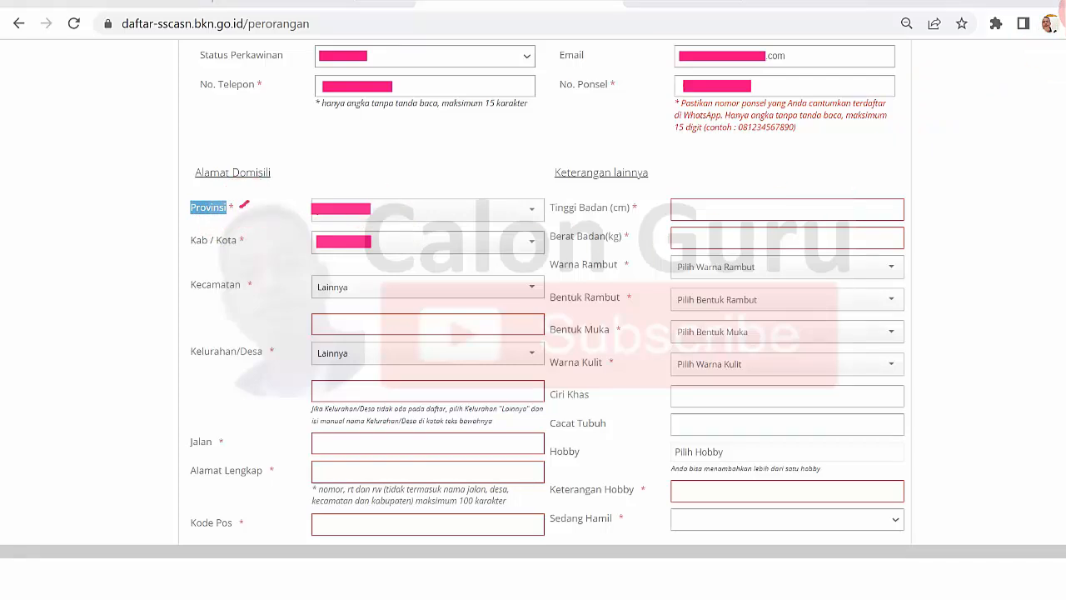
pyautogui.click(533, 211)
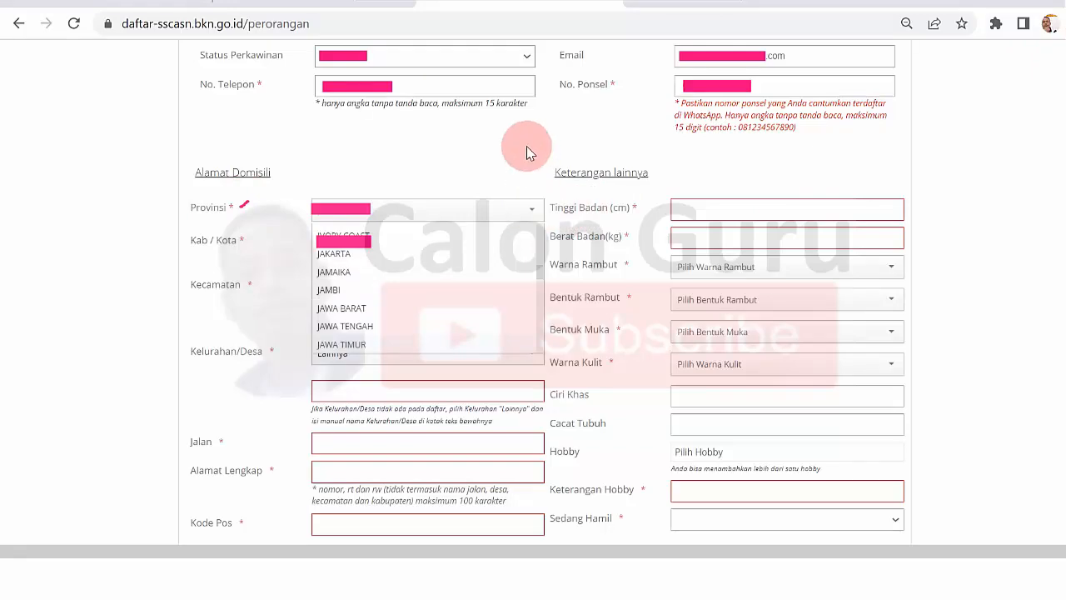
pyautogui.click(509, 161)
pyautogui.click(534, 243)
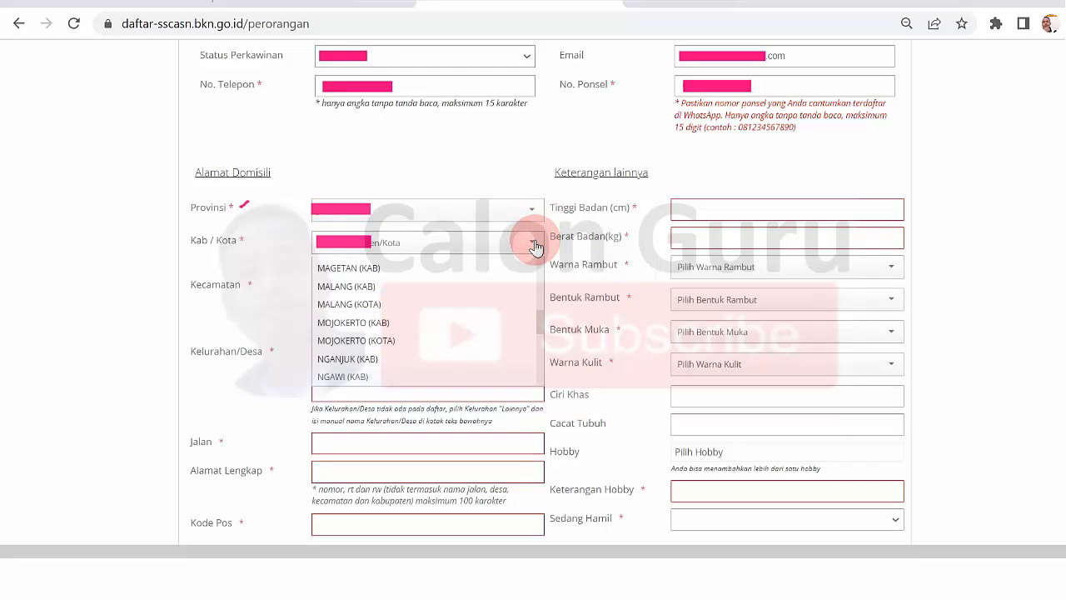
pyautogui.click(529, 218)
pyautogui.click(529, 216)
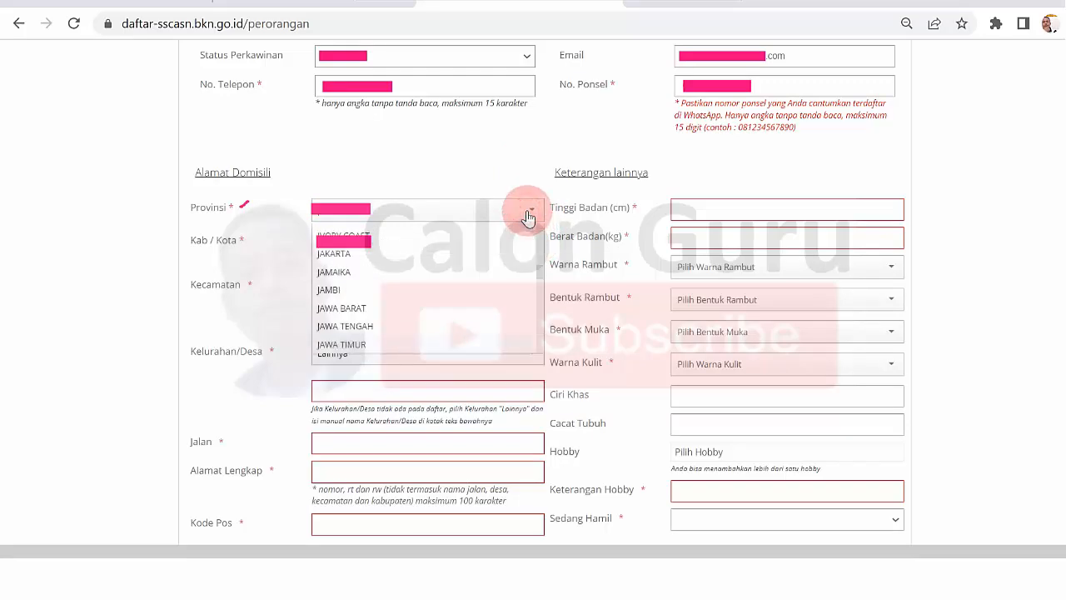
pyautogui.click(513, 175)
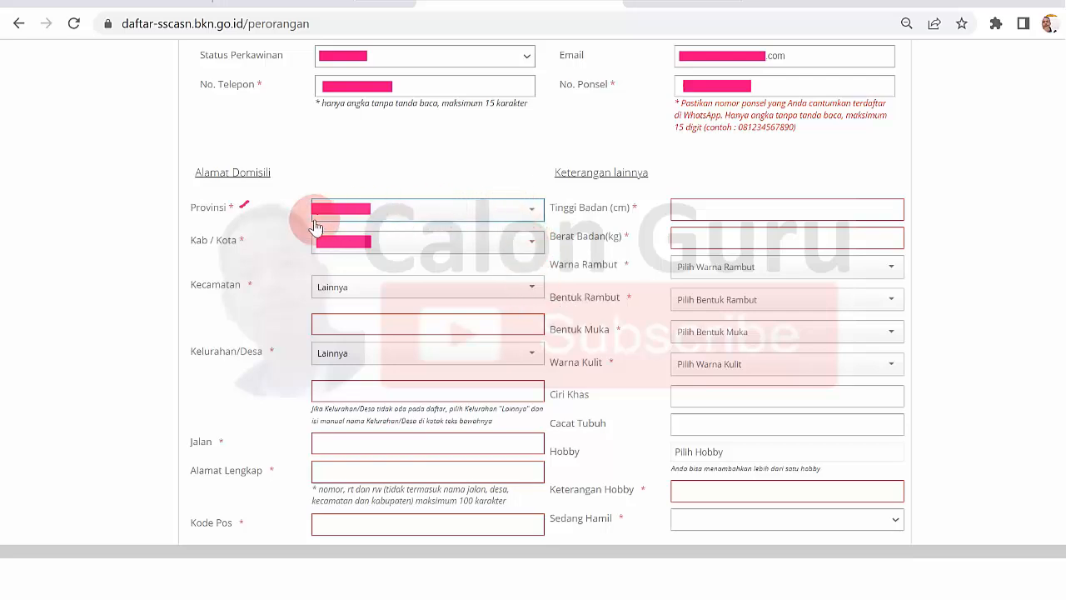
# Select the residence district in Kecamatan, set Kelurahan/Desa to Lainnya and enter the village name in the manual field
pyautogui.click(534, 289)
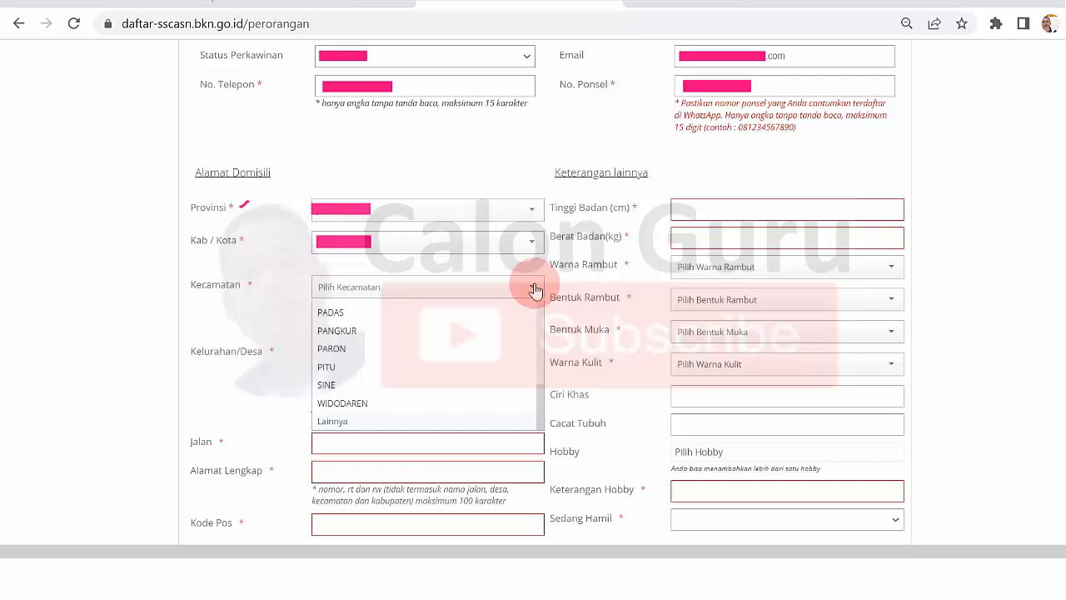
pyautogui.click(492, 161)
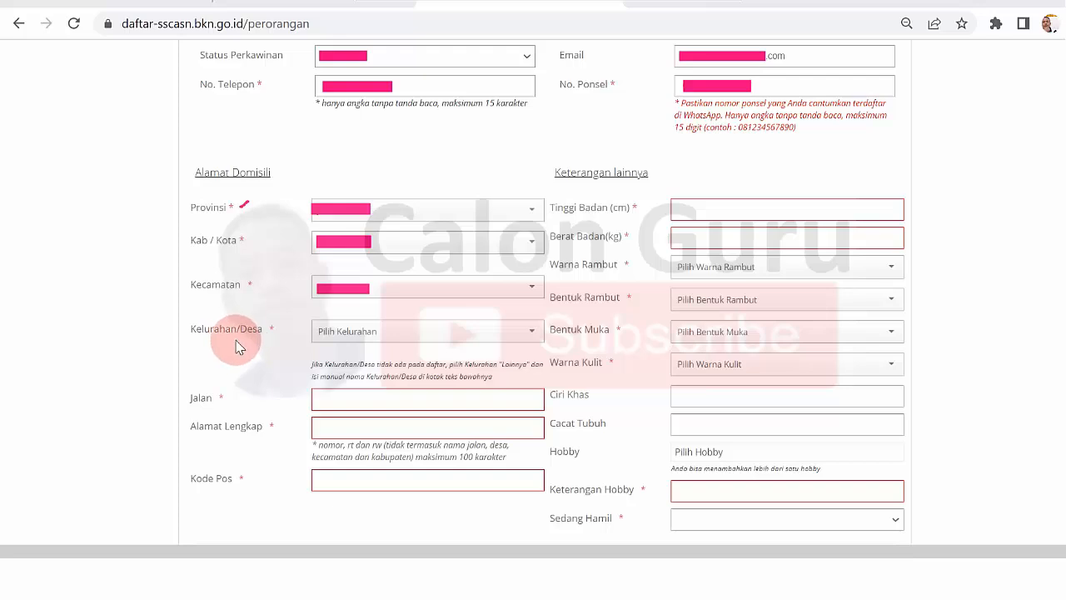
pyautogui.click(532, 335)
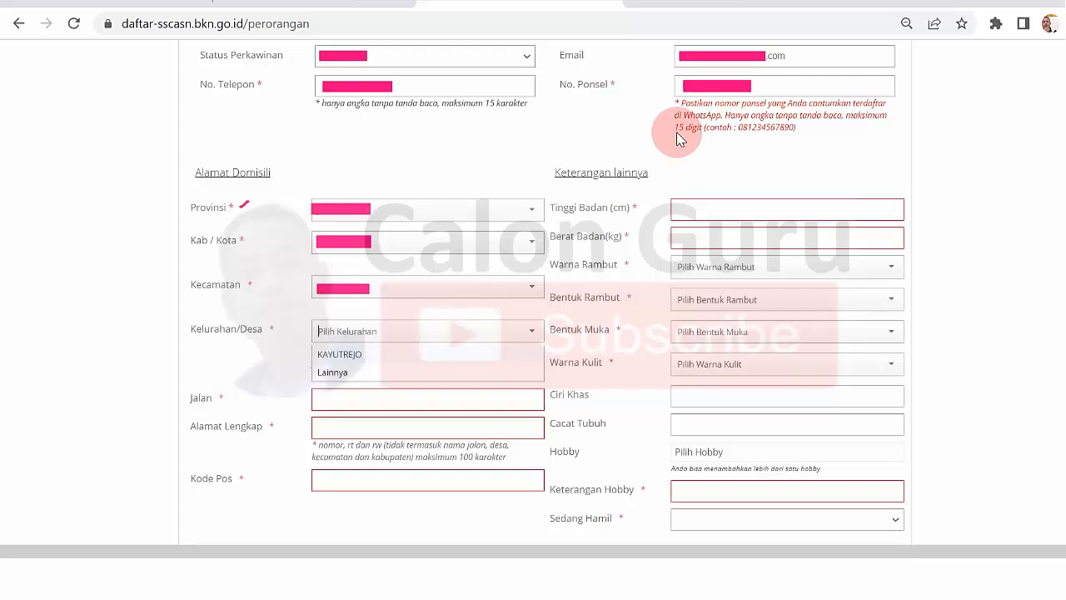
pyautogui.click(321, 373)
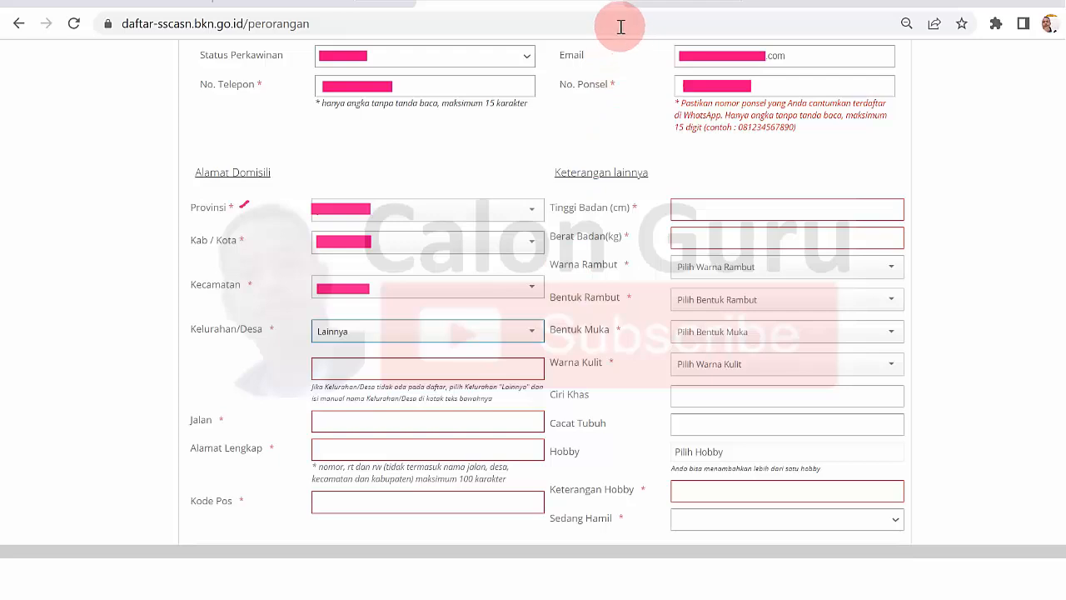
pyautogui.hotkey('ctrl', 'v')
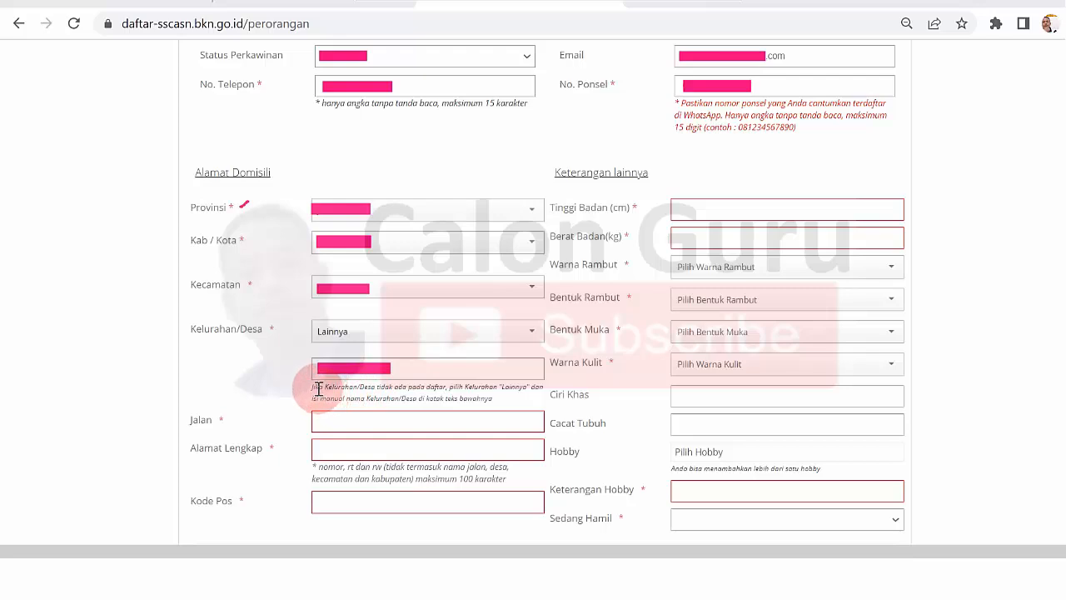
pyautogui.moveTo(318, 388); pyautogui.dragTo(482, 399)
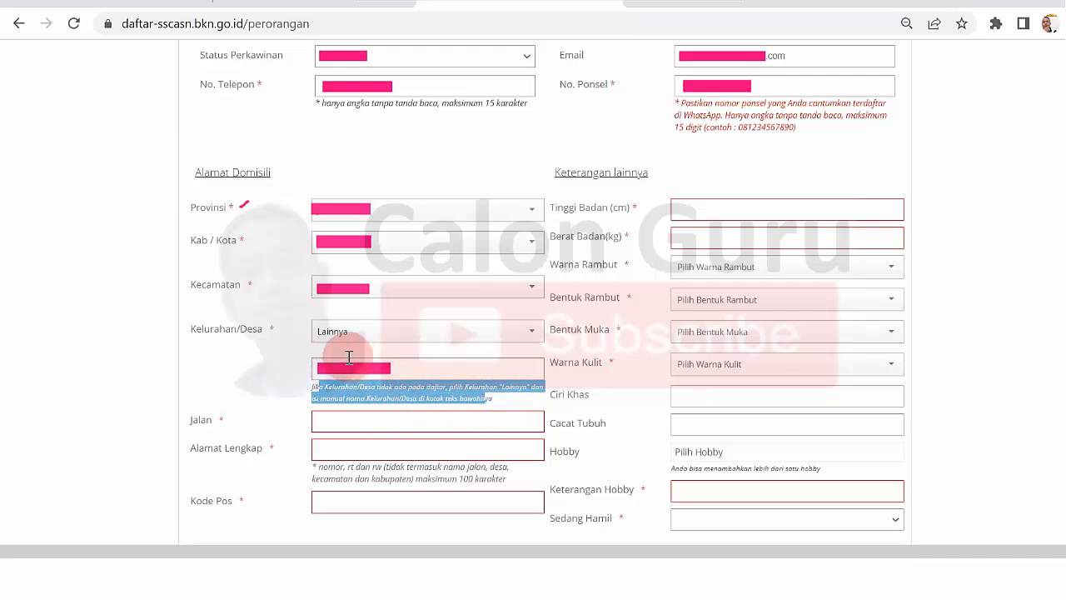
pyautogui.click(273, 381)
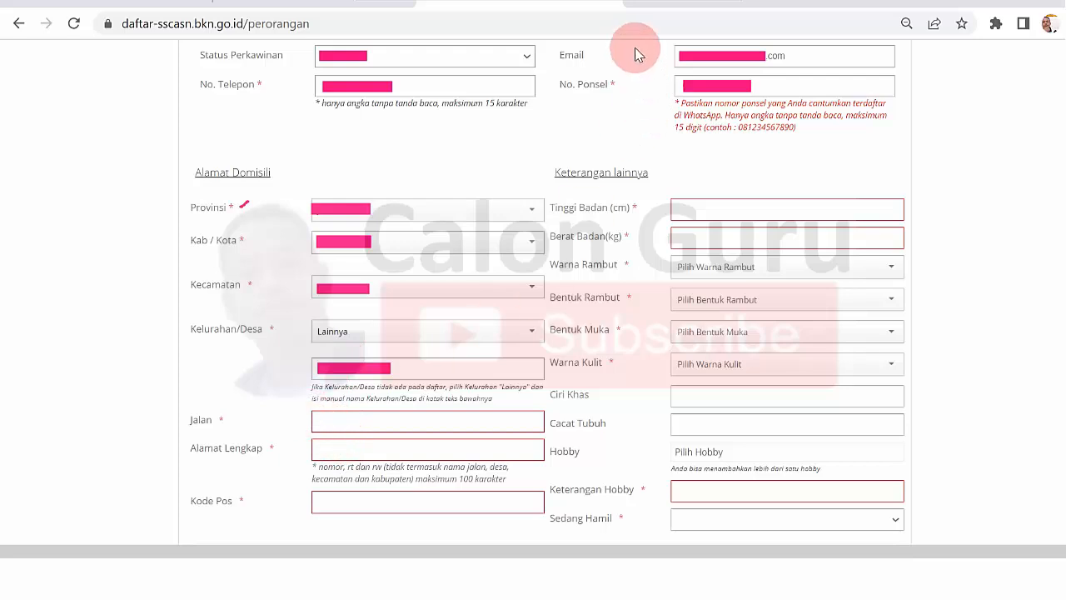
# Examine the Jalan and Alamat Lengkap fields and the note on what the full address must contain
pyautogui.scroll(-1, 626, 2)
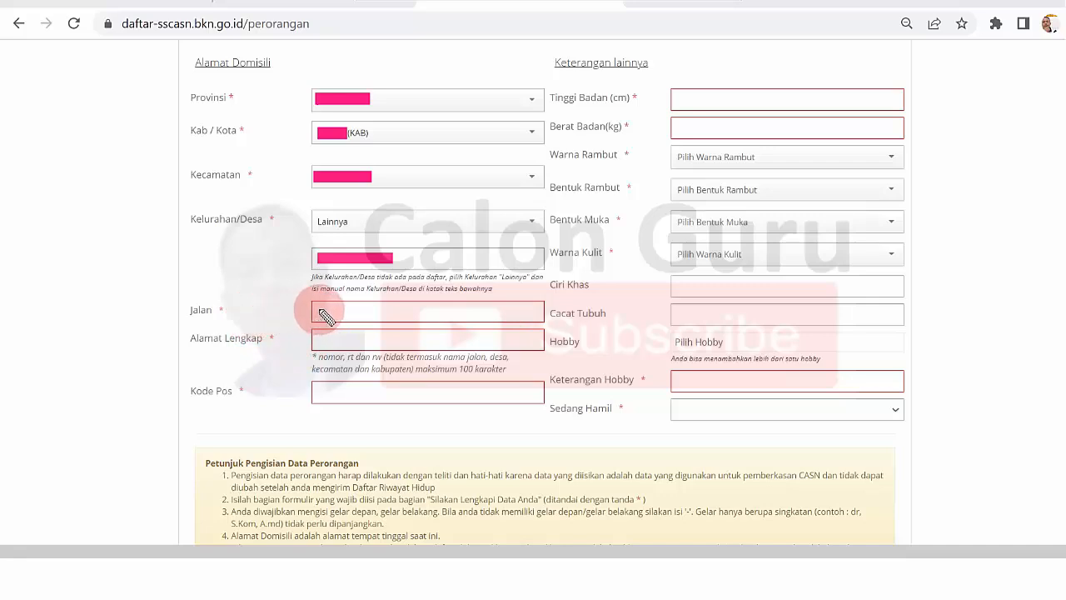
pyautogui.moveTo(319, 310); pyautogui.dragTo(365, 315)
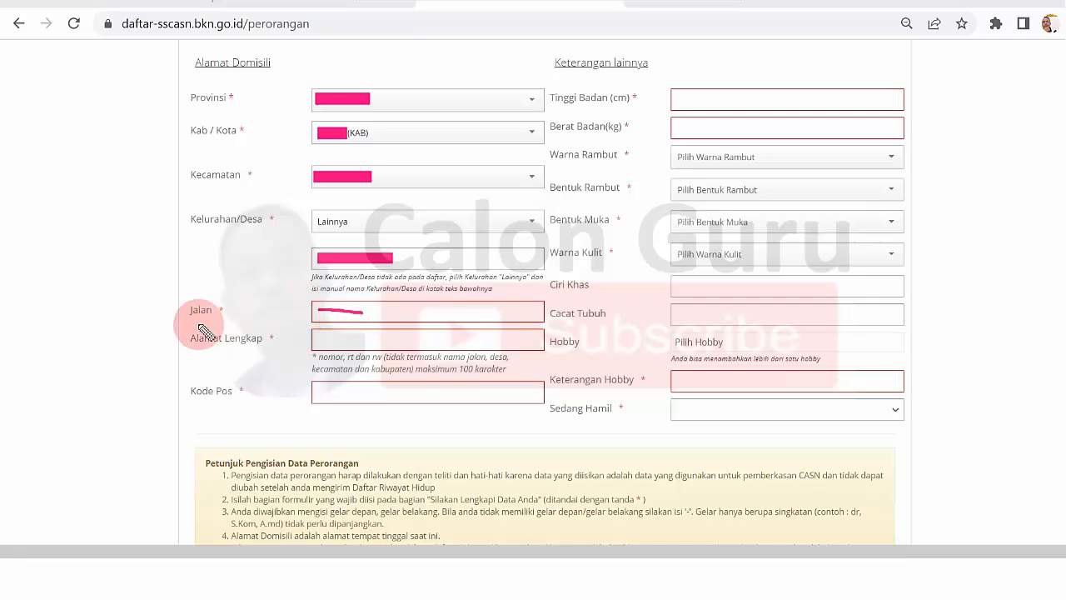
pyautogui.moveTo(319, 339); pyautogui.dragTo(353, 350)
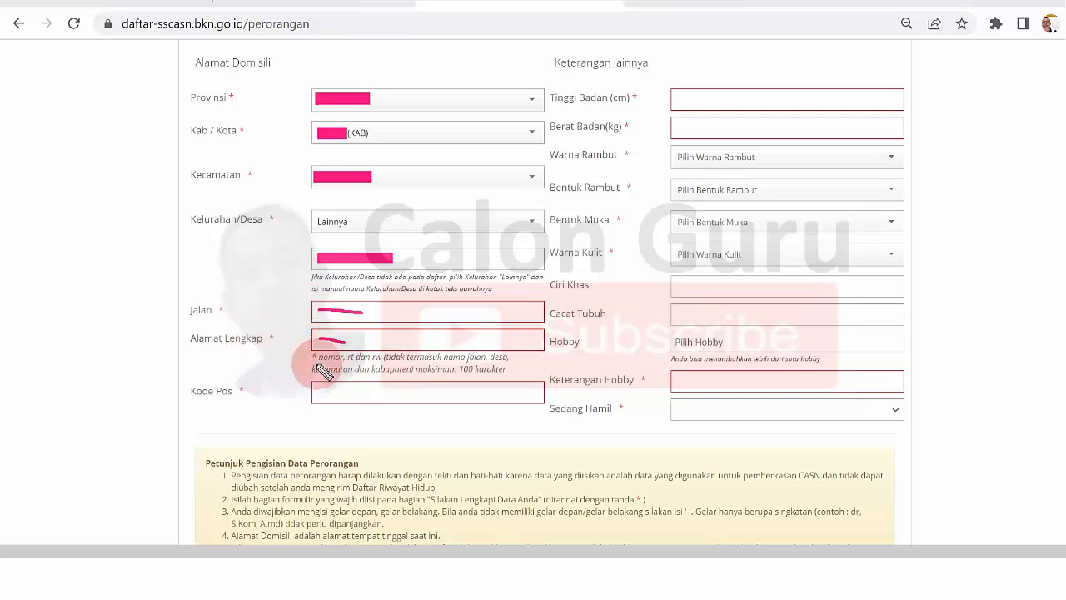
pyautogui.moveTo(323, 363); pyautogui.dragTo(435, 360)
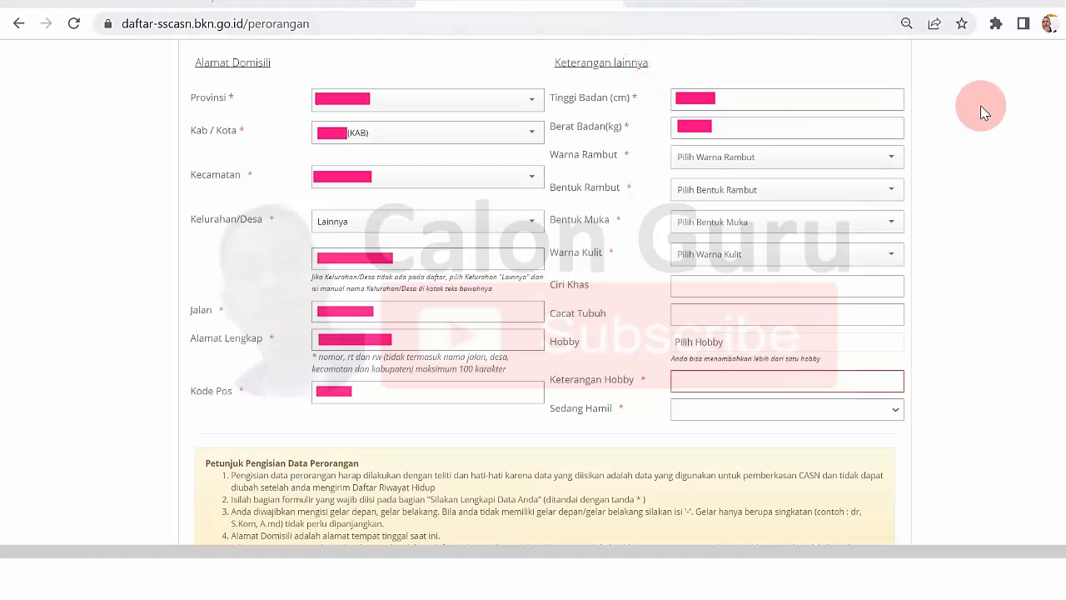
# Examine the options offered for Warna Rambut, Bentuk Rambut, Bentuk Muka and Warna Kulit under Keterangan lainnya
pyautogui.click(892, 158)
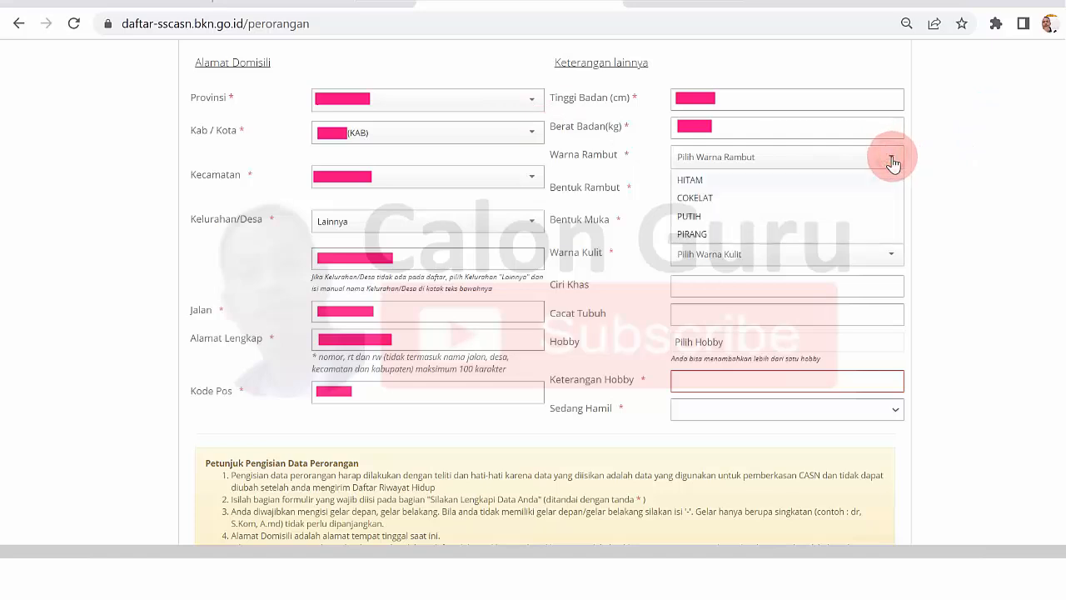
pyautogui.click(969, 161)
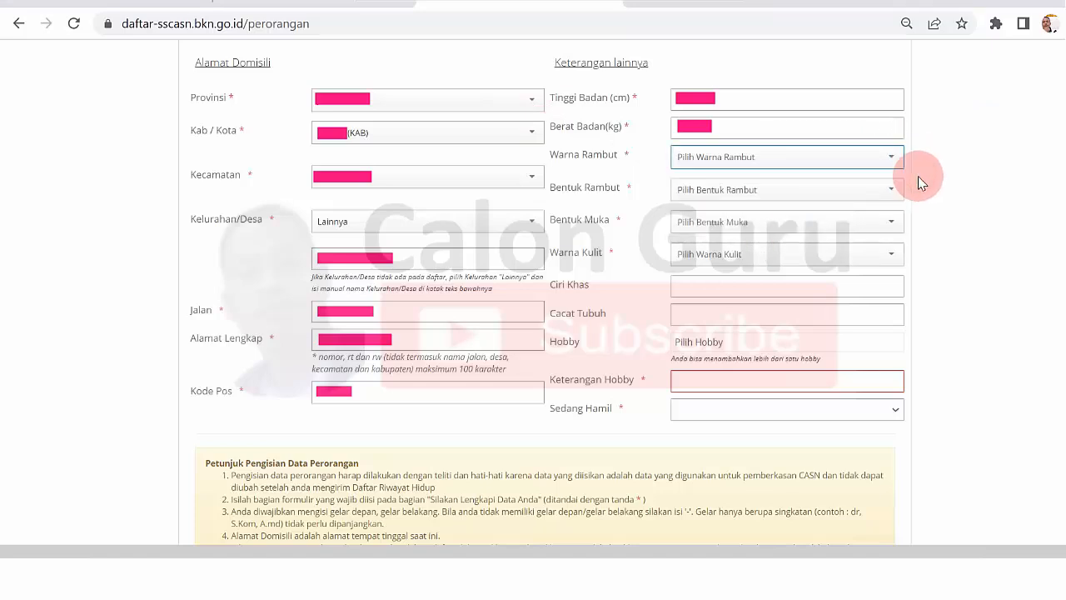
pyautogui.click(894, 192)
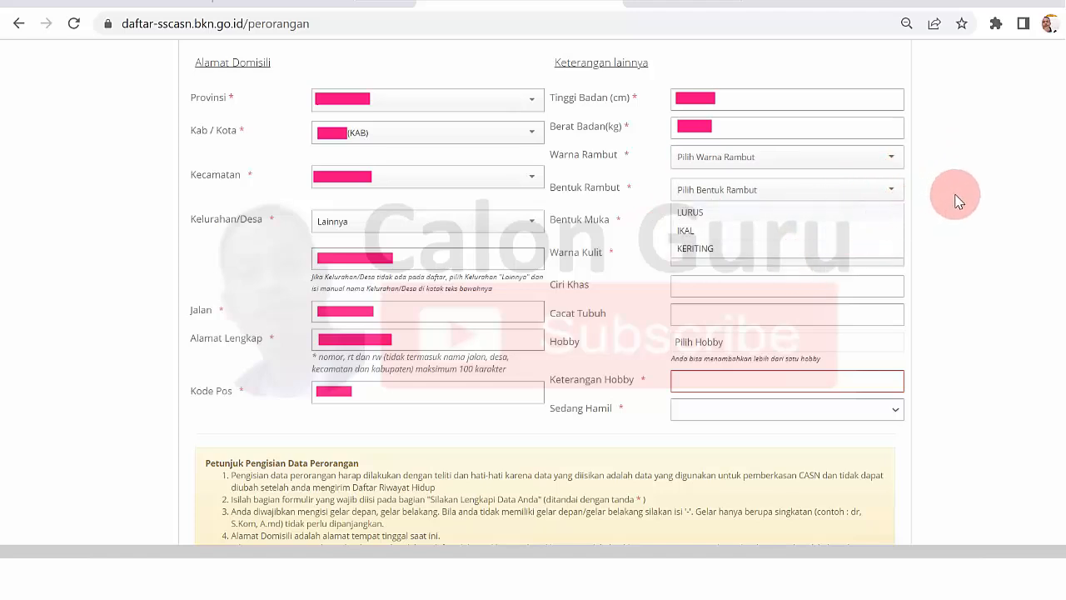
pyautogui.click(956, 200)
pyautogui.click(893, 222)
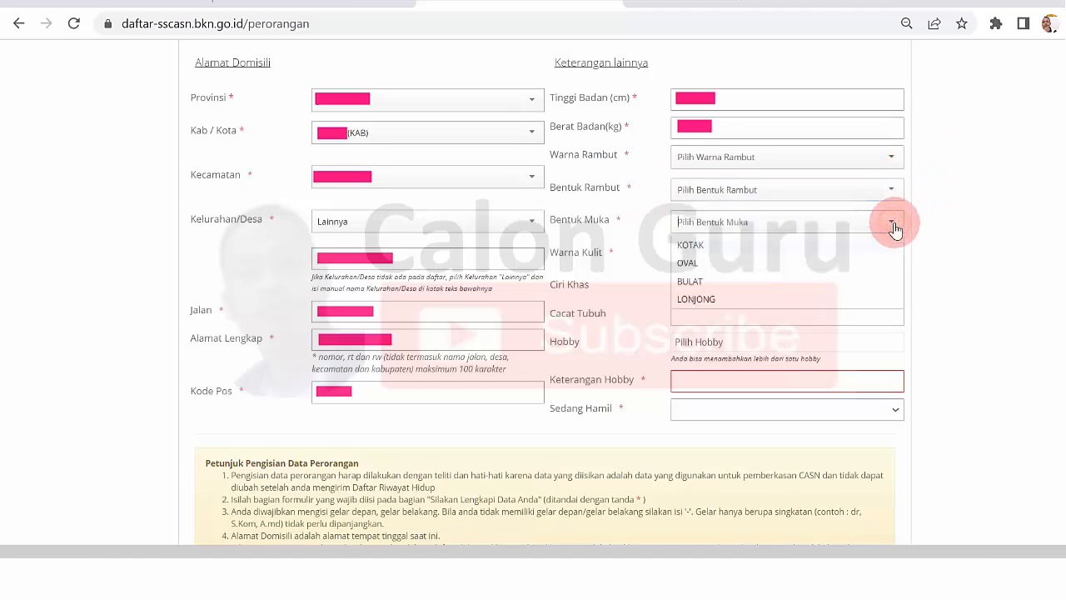
pyautogui.click(950, 252)
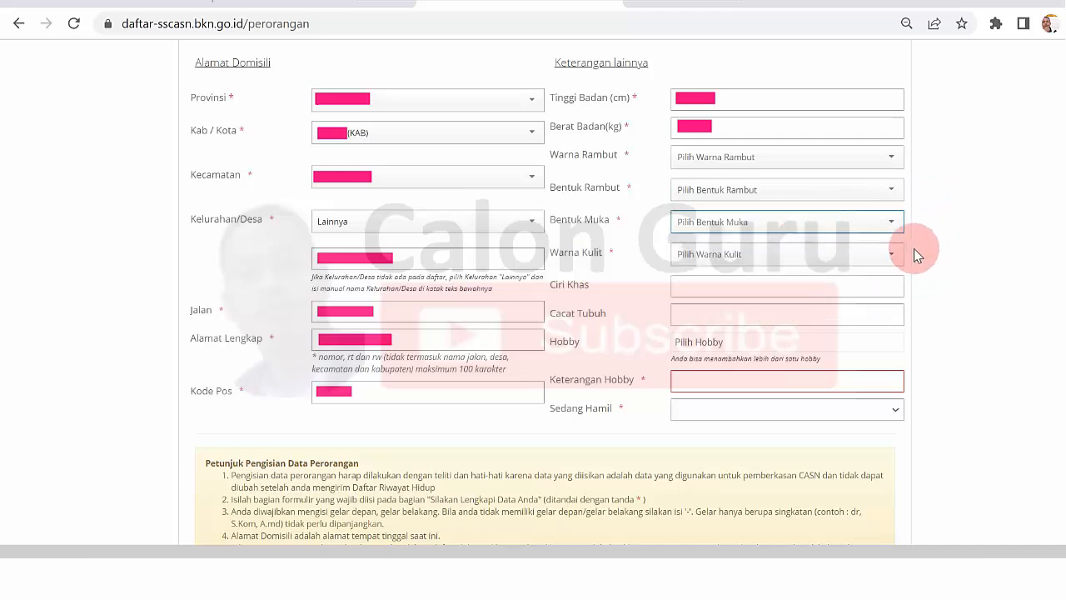
pyautogui.click(892, 259)
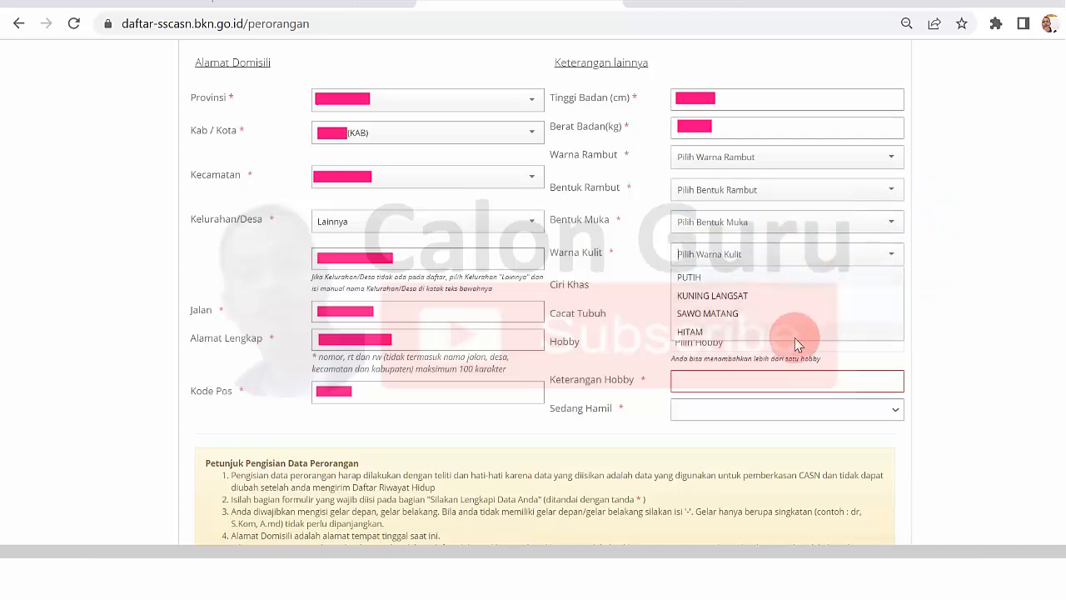
pyautogui.click(946, 264)
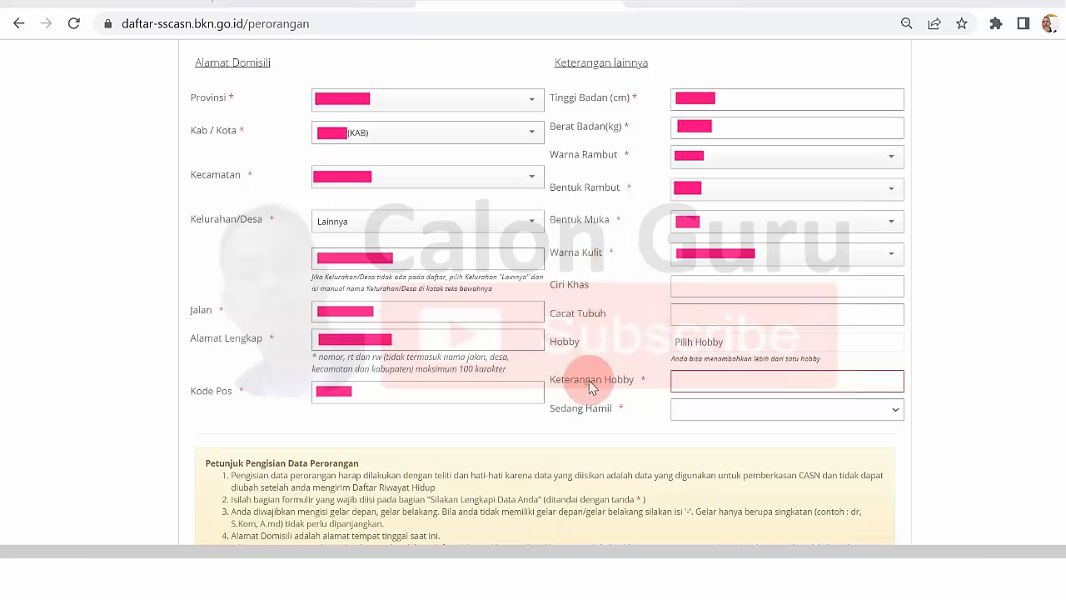
# Fill in Hobby and Keterangan Hobby under Keterangan lainnya, and set Sedang Hamil to Tidak
pyautogui.click(698, 376)
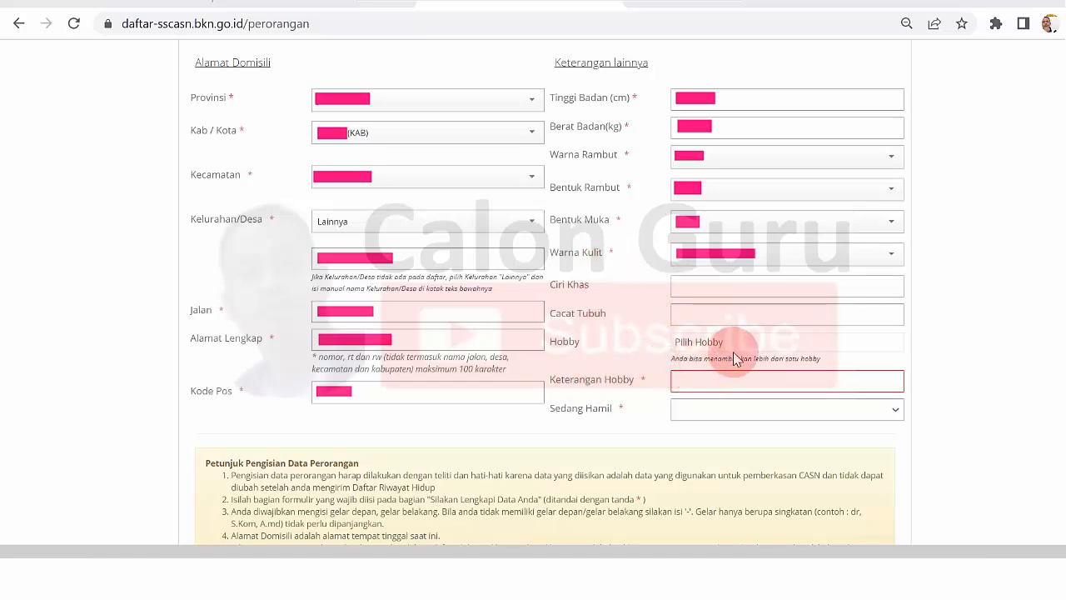
pyautogui.click(738, 344)
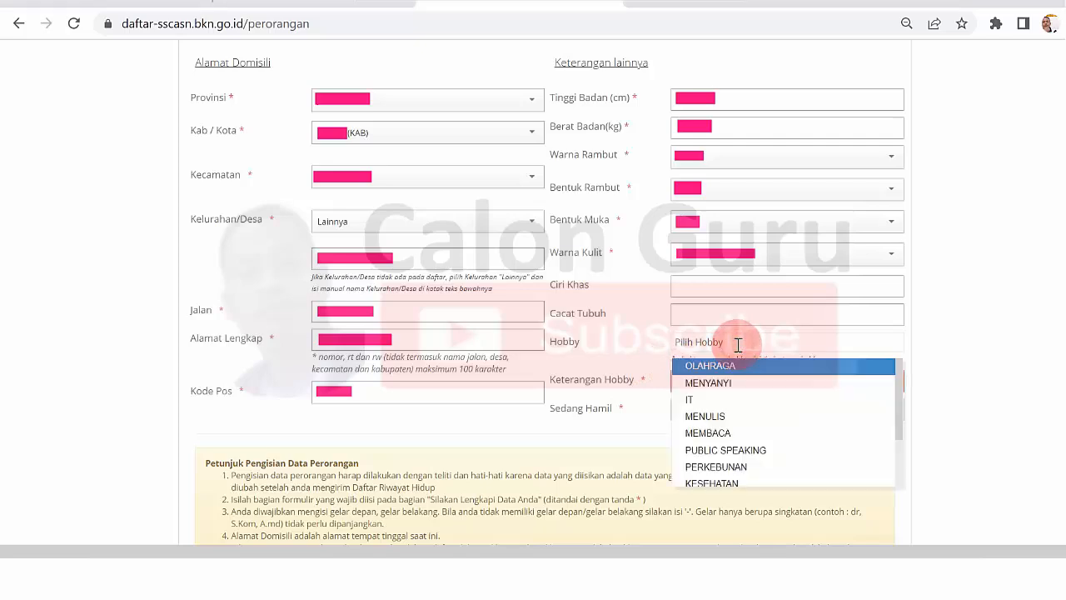
pyautogui.moveTo(900, 381); pyautogui.dragTo(909, 498)
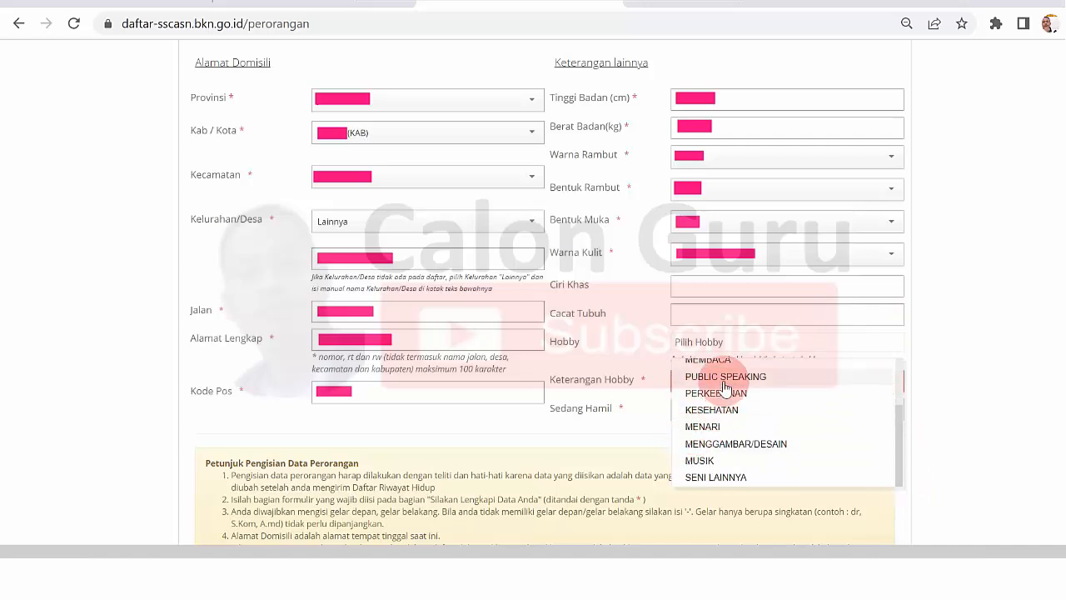
pyautogui.click(954, 305)
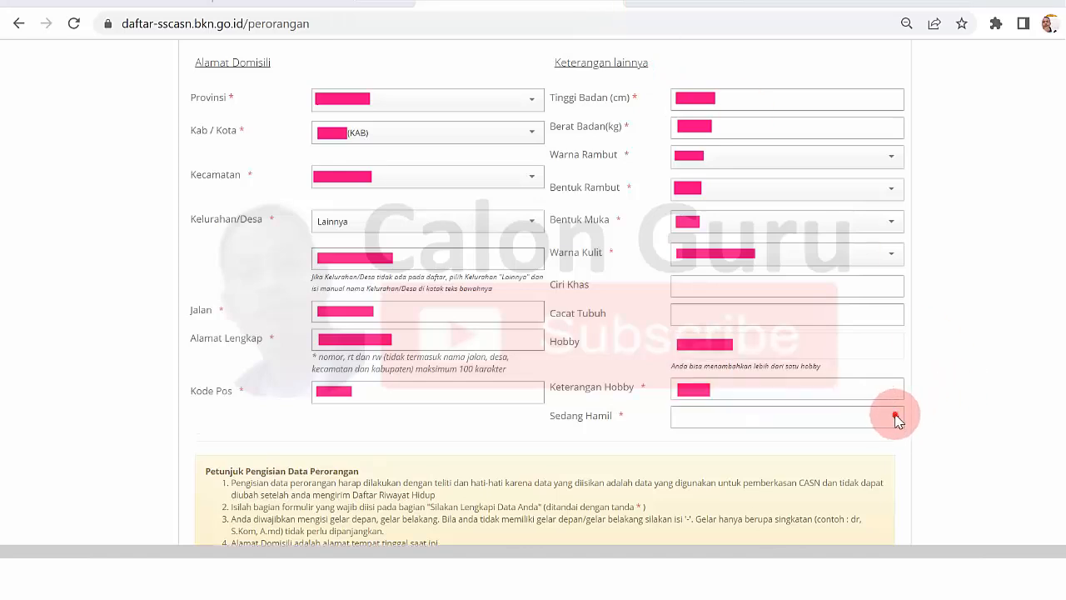
pyautogui.click(897, 419)
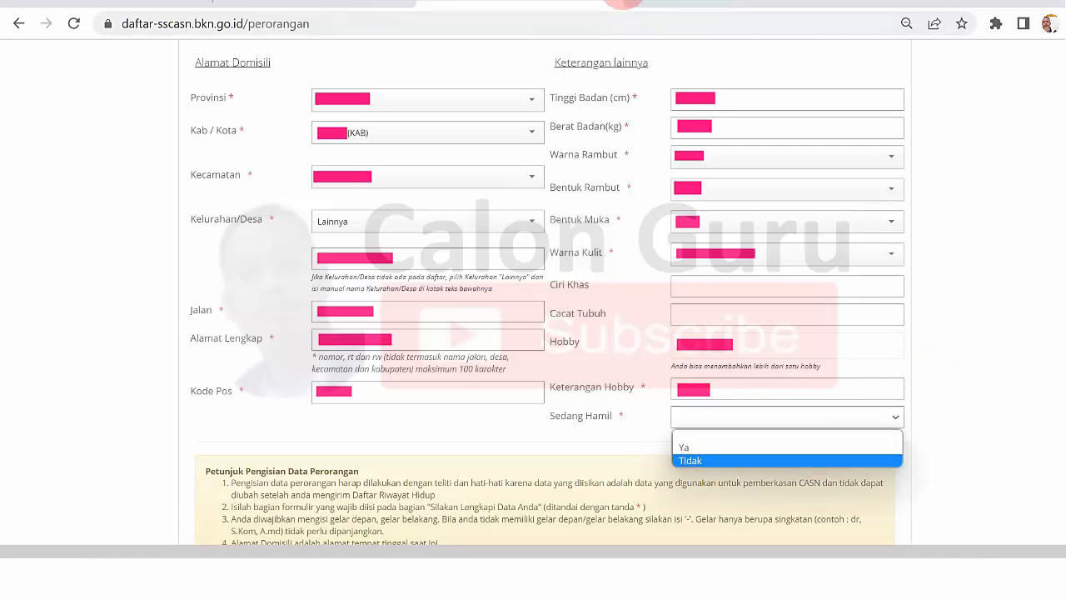
pyautogui.press('Return')
# Enter the displayed verification code in the CAPTCHA field and submit the personal data to continue to the Pendidikan page
pyautogui.scroll(-3, 545, 292)
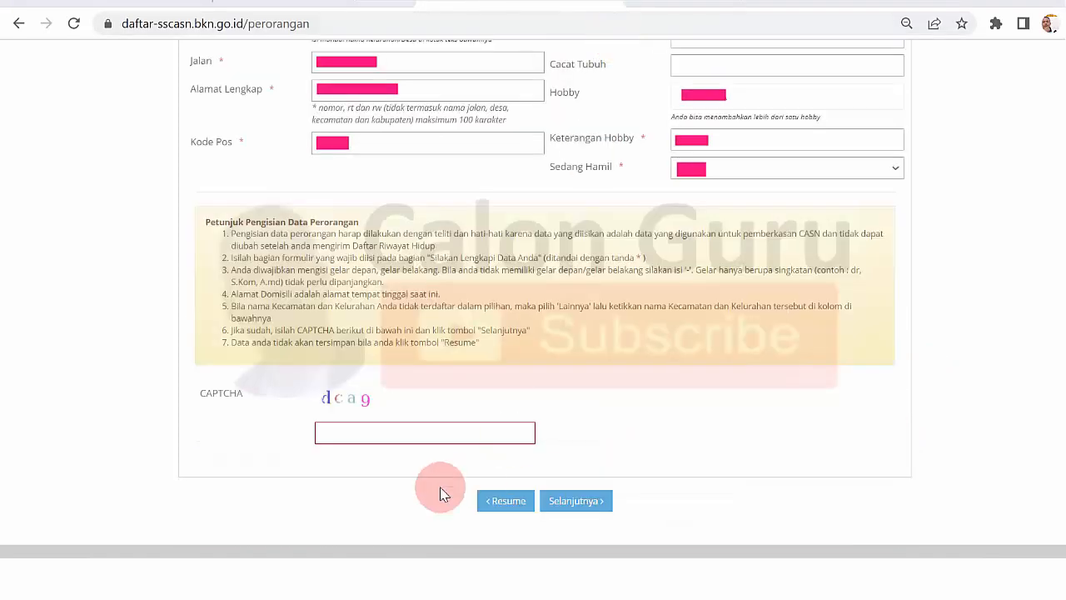
pyautogui.click(355, 432)
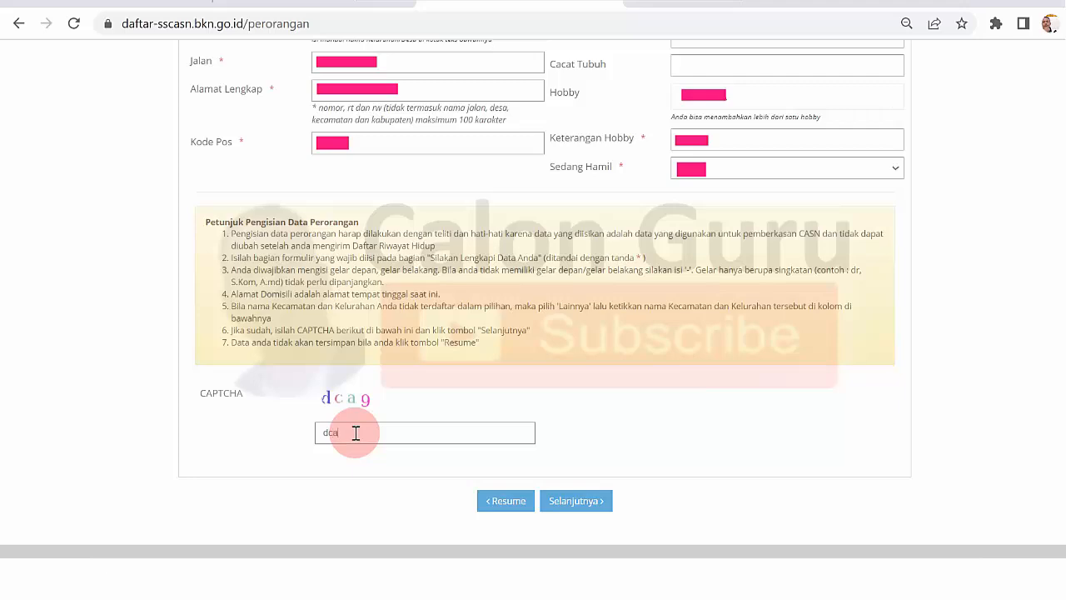
pyautogui.write('dca9')
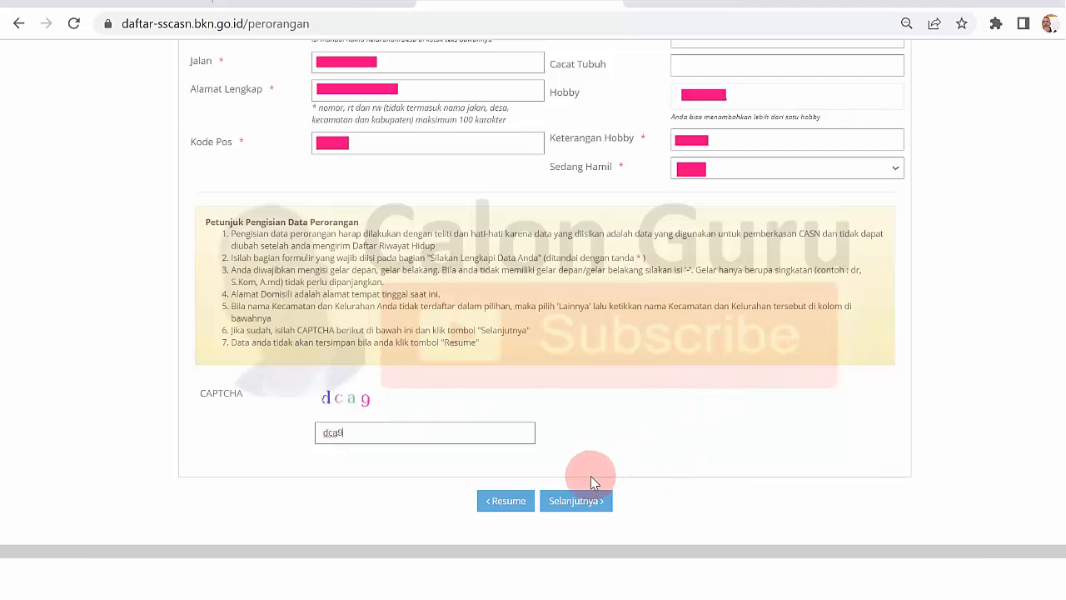
pyautogui.click(573, 499)
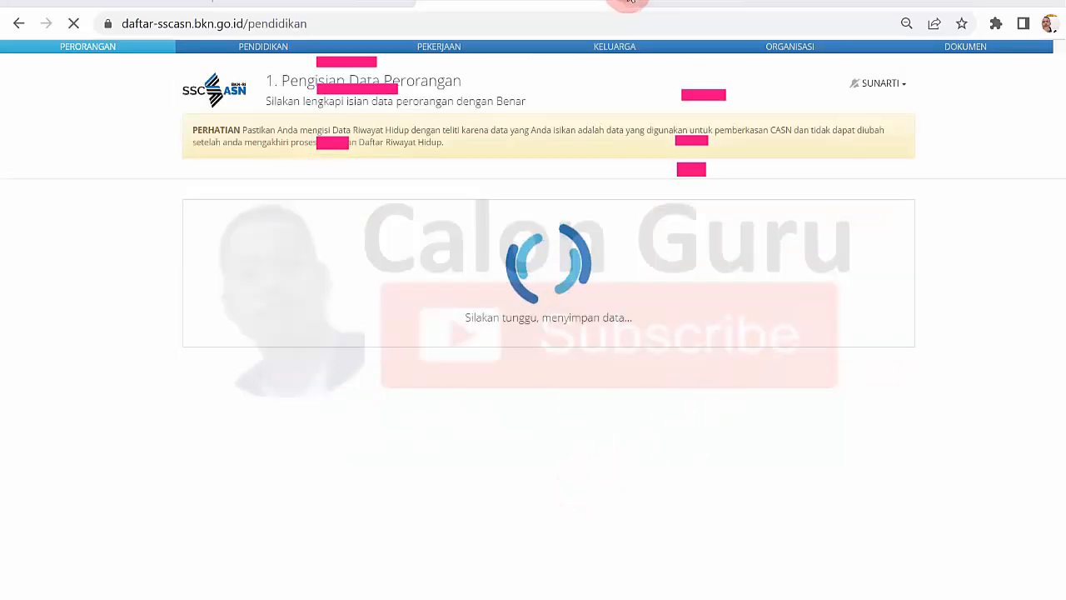